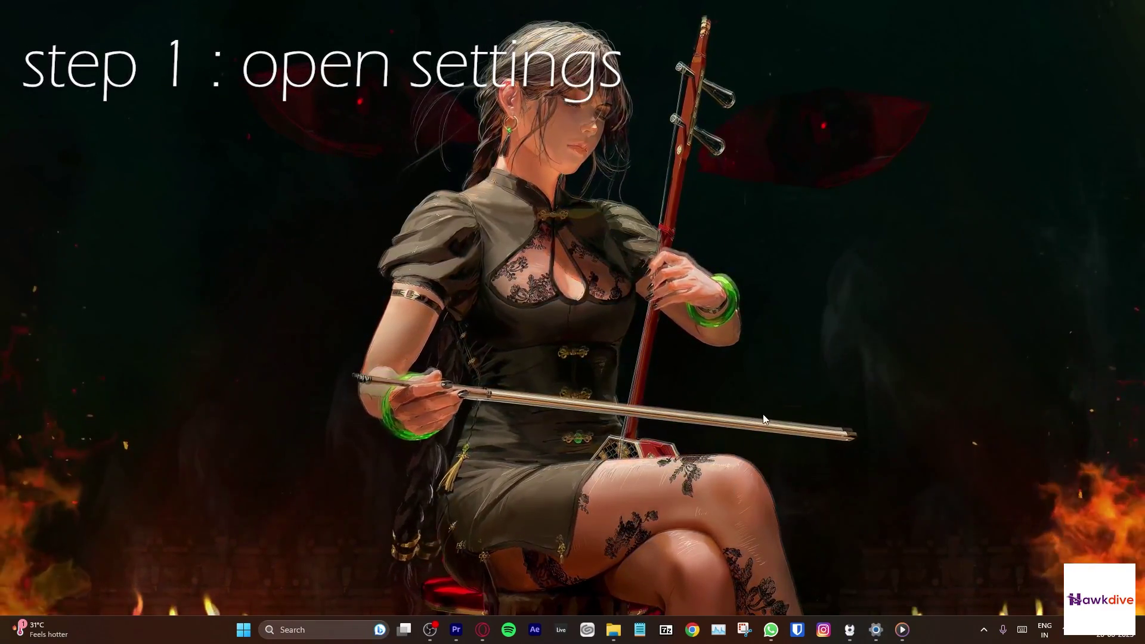
Step: Search 'settings' from the taskbar and launch the Settings app
click(301, 629)
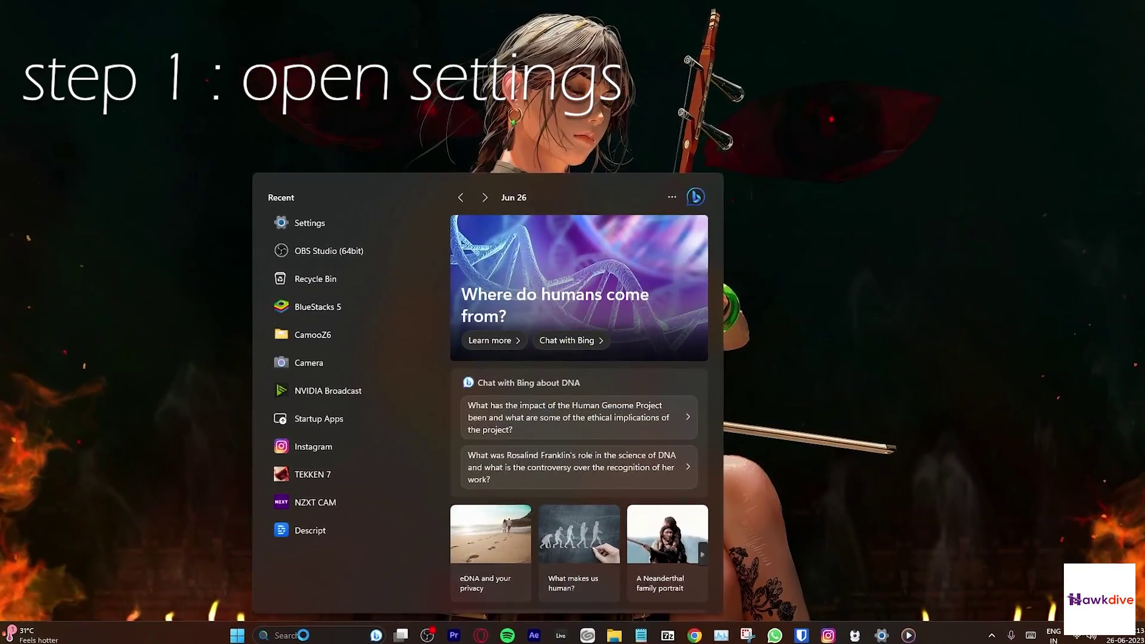
text(settin)
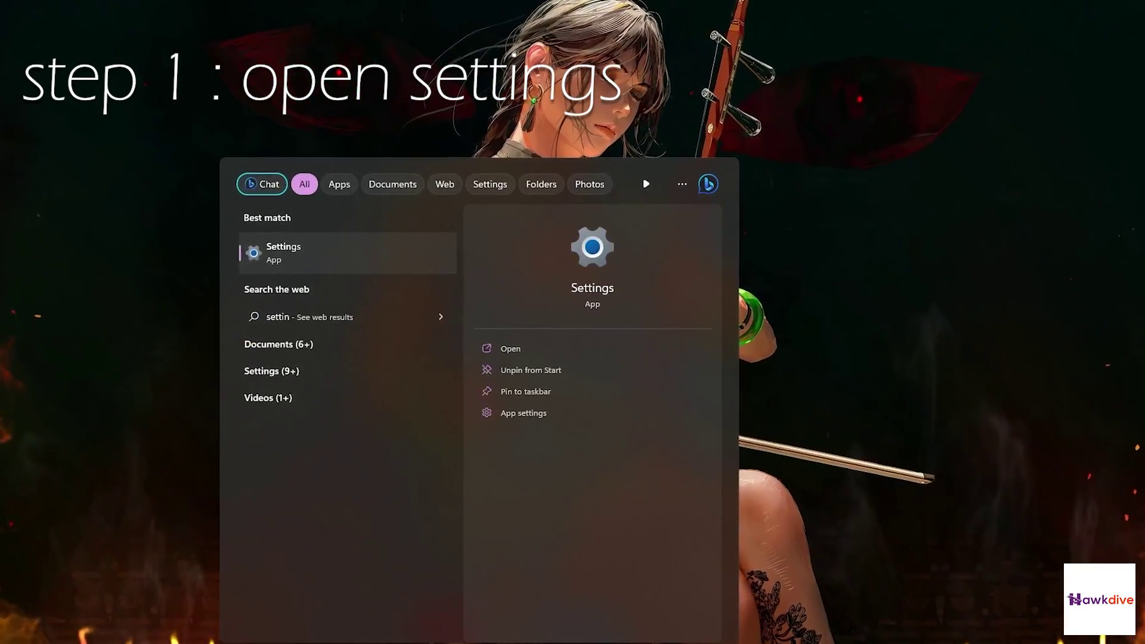
text(gs)
click(650, 352)
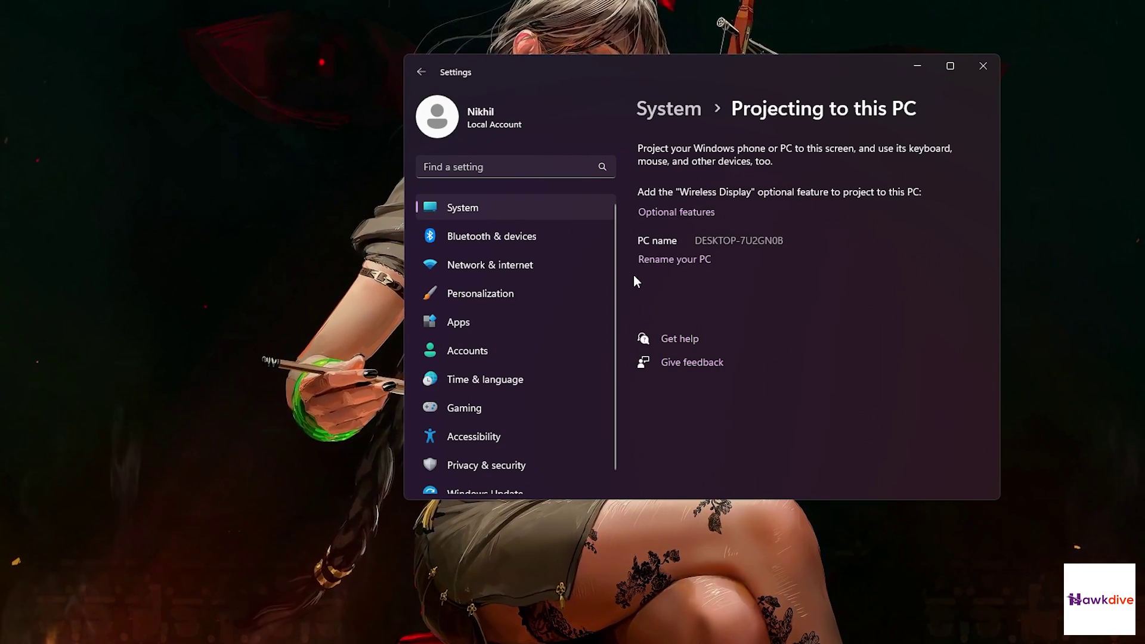
click(668, 109)
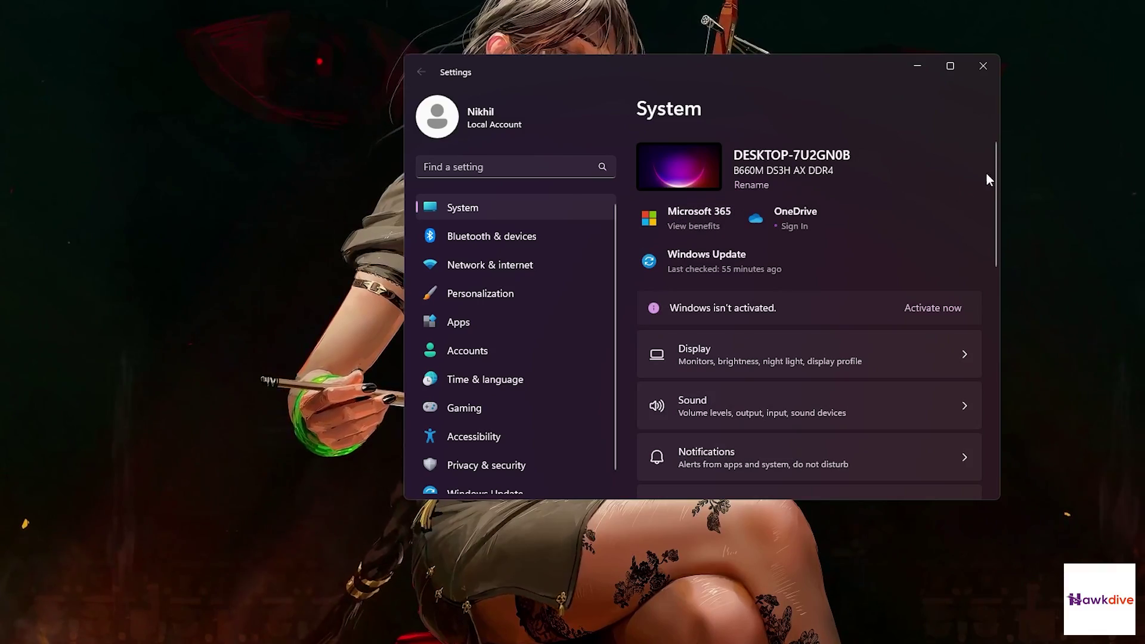
drag(994, 173, 974, 376)
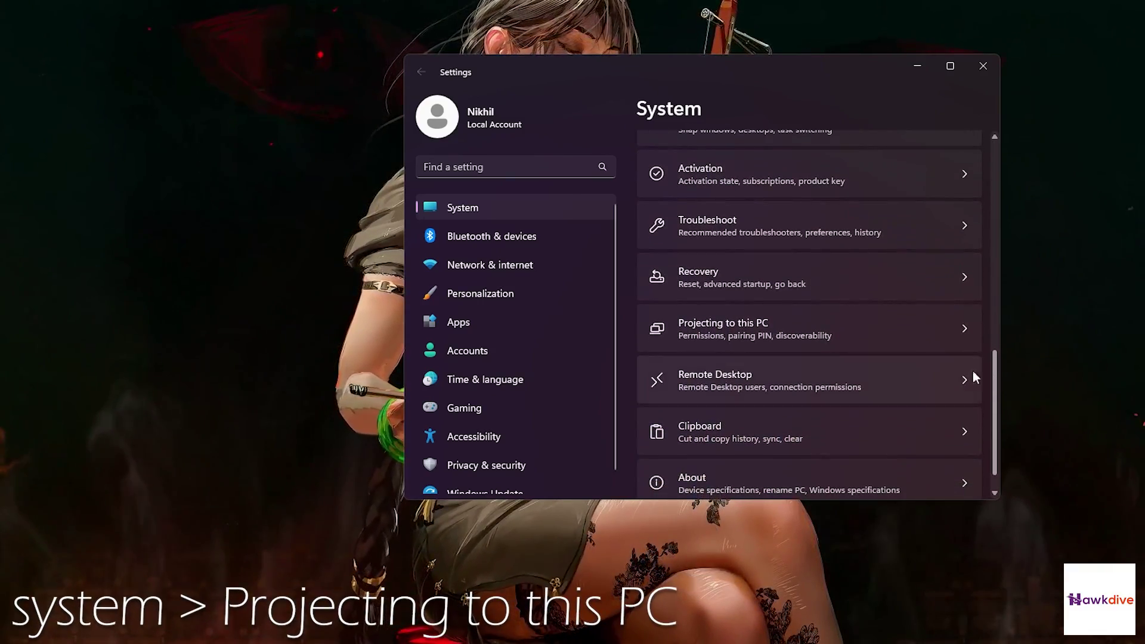
click(781, 327)
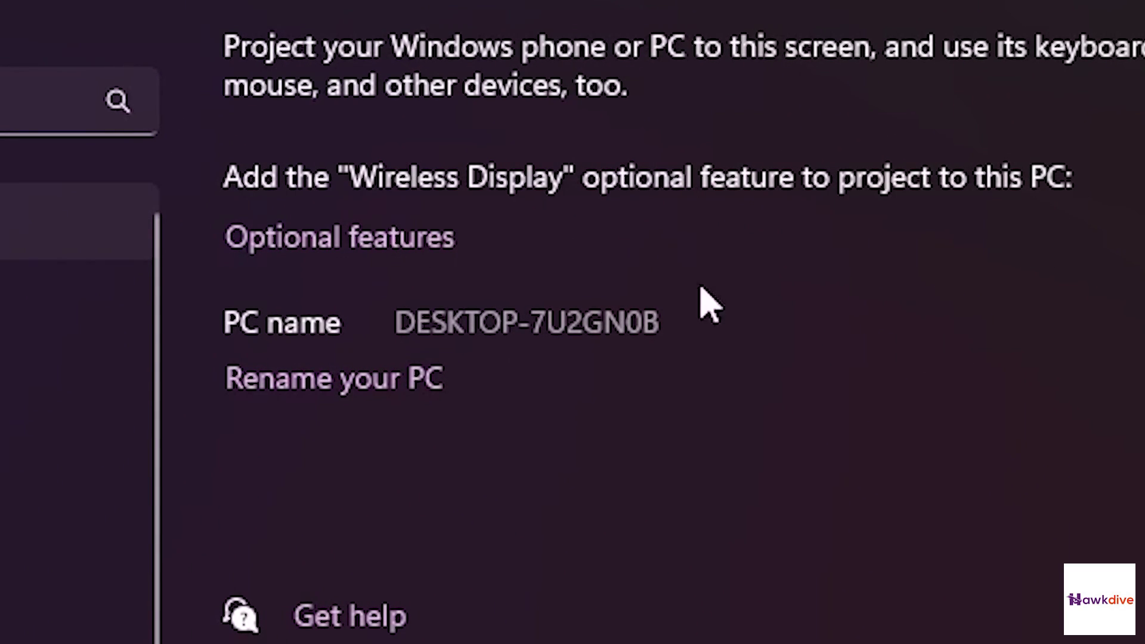
Step: Add the Wireless Display optional feature and start its installation
click(277, 238)
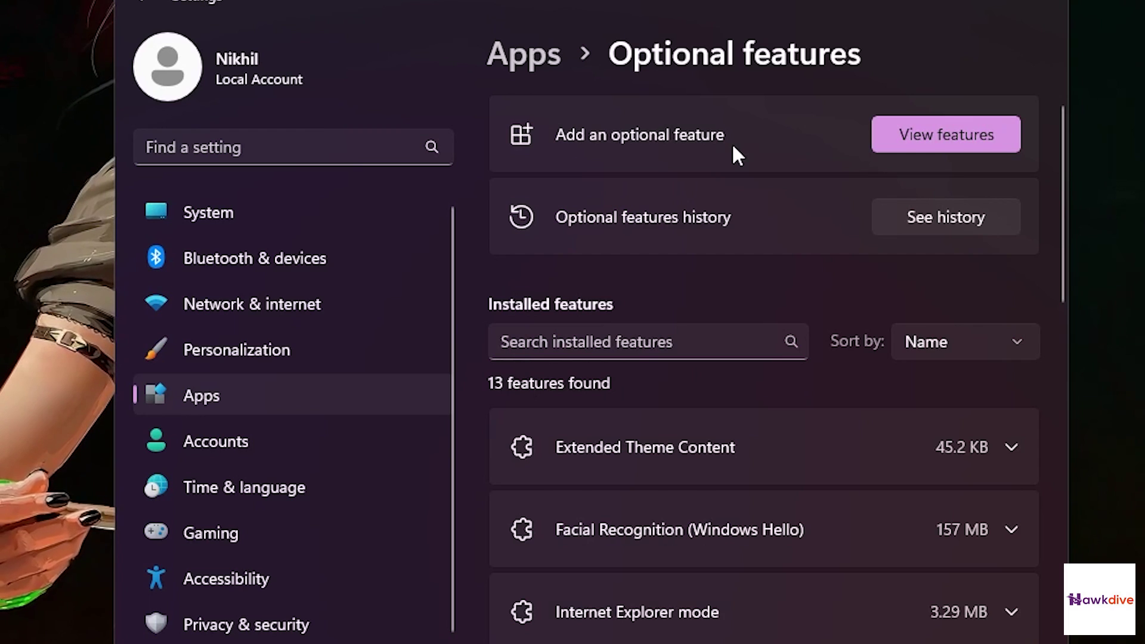
click(934, 139)
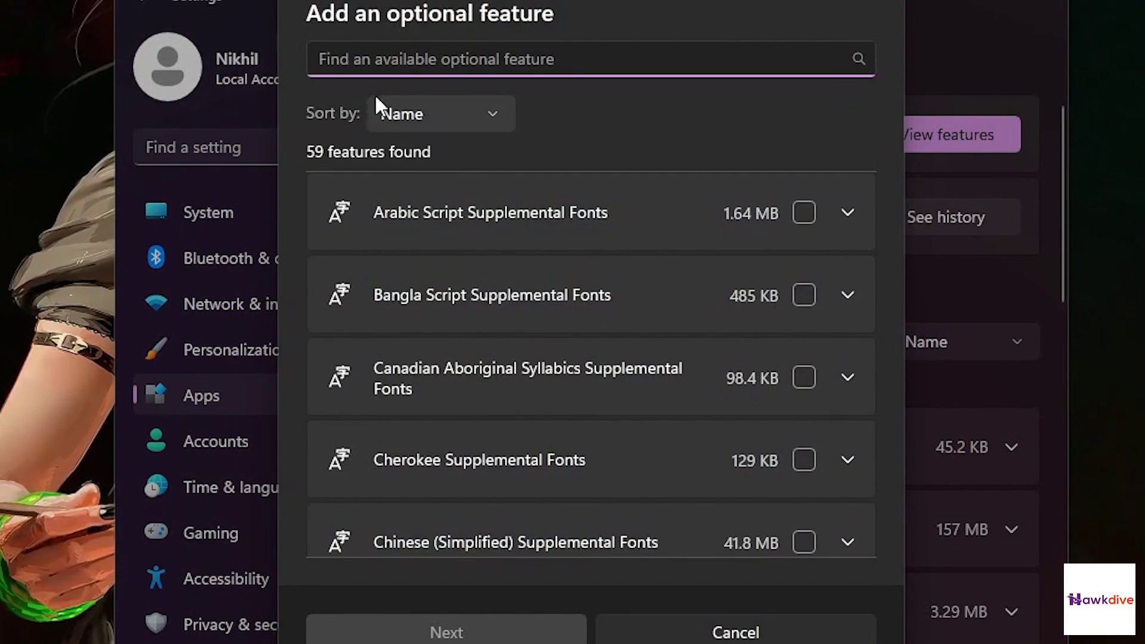
text(wi)
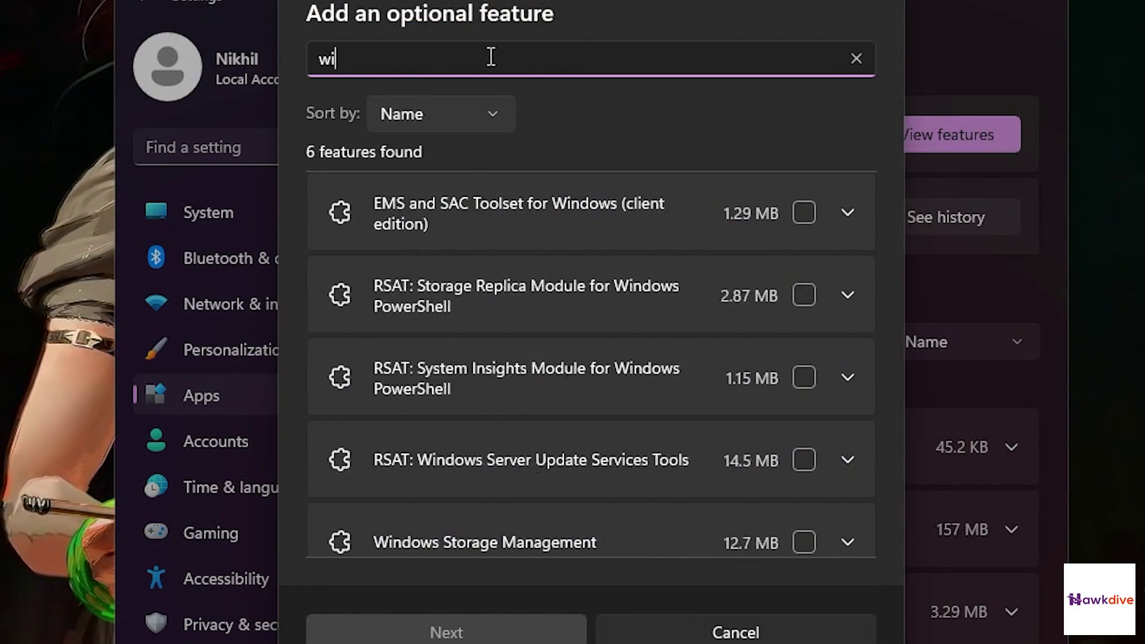
text(reless)
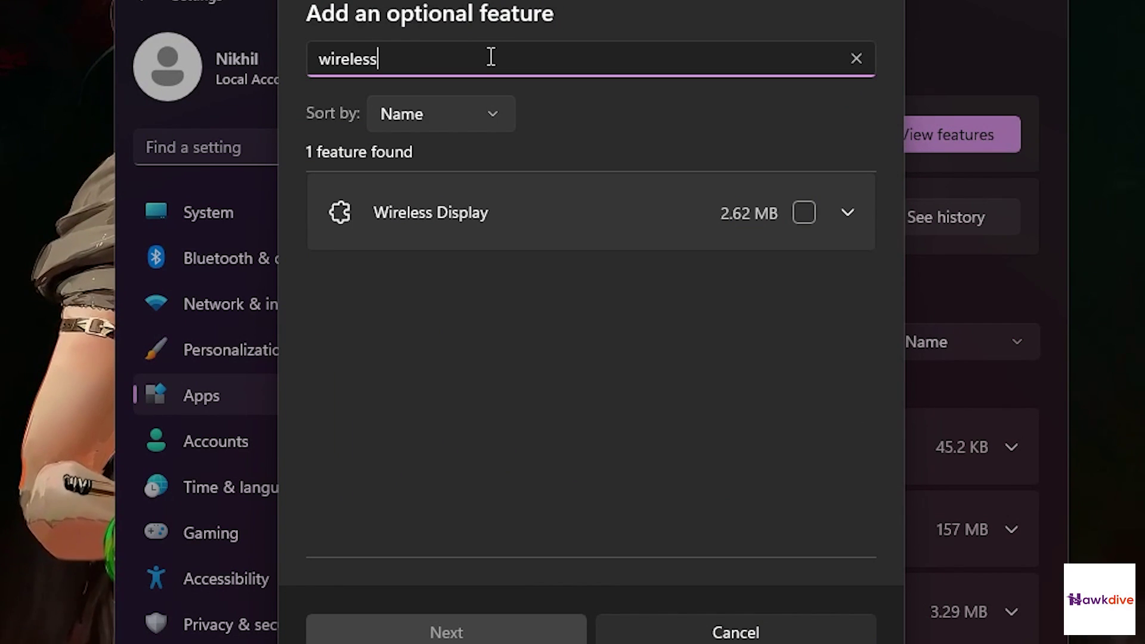
click(803, 210)
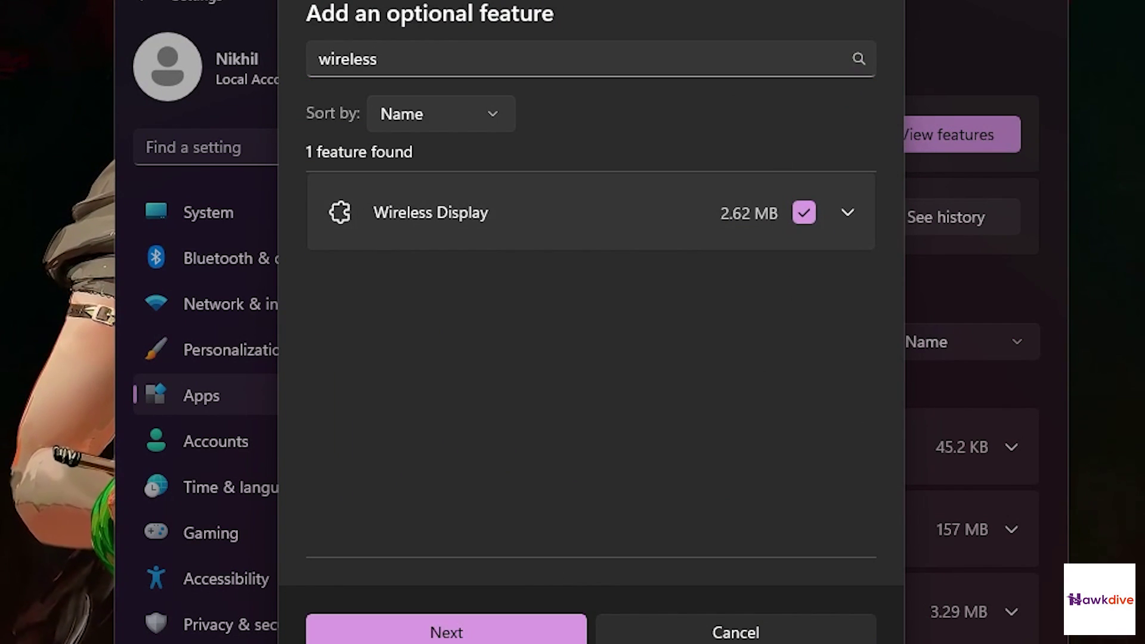
click(448, 640)
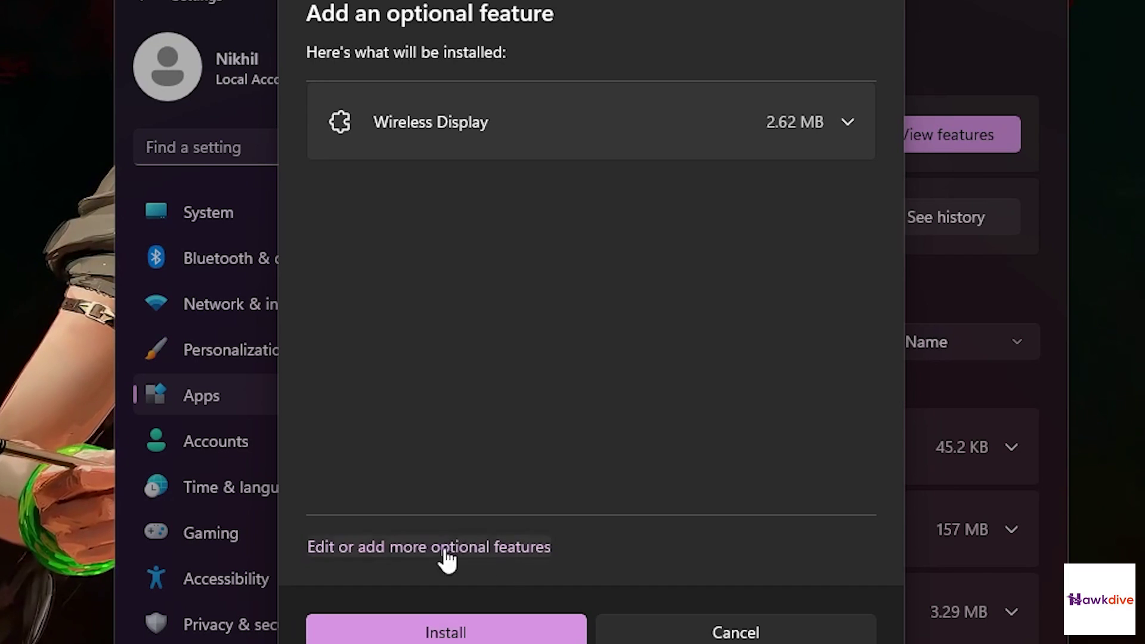
click(440, 629)
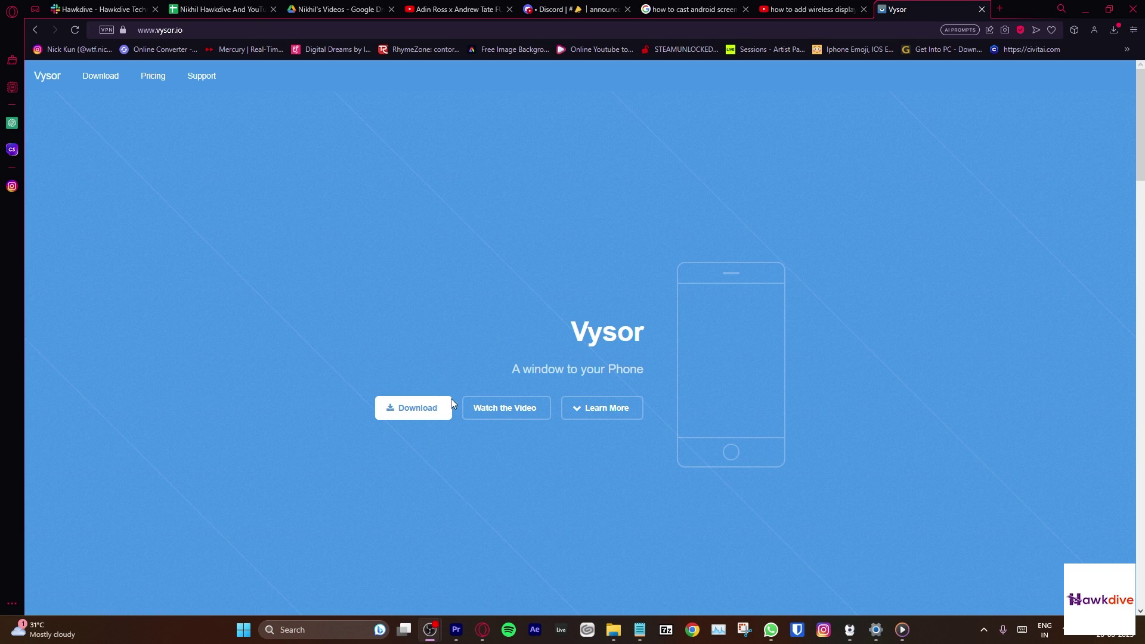
Step: Highlight the Vysor title on the vysor.io page, then clear the selection
drag(649, 354, 656, 331)
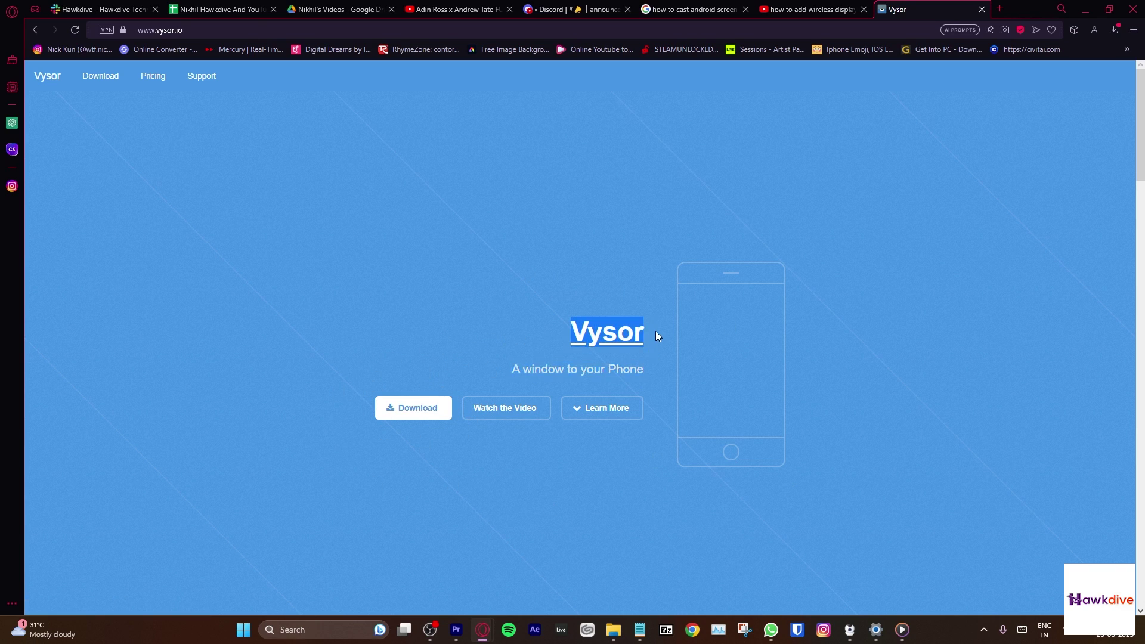
click(933, 236)
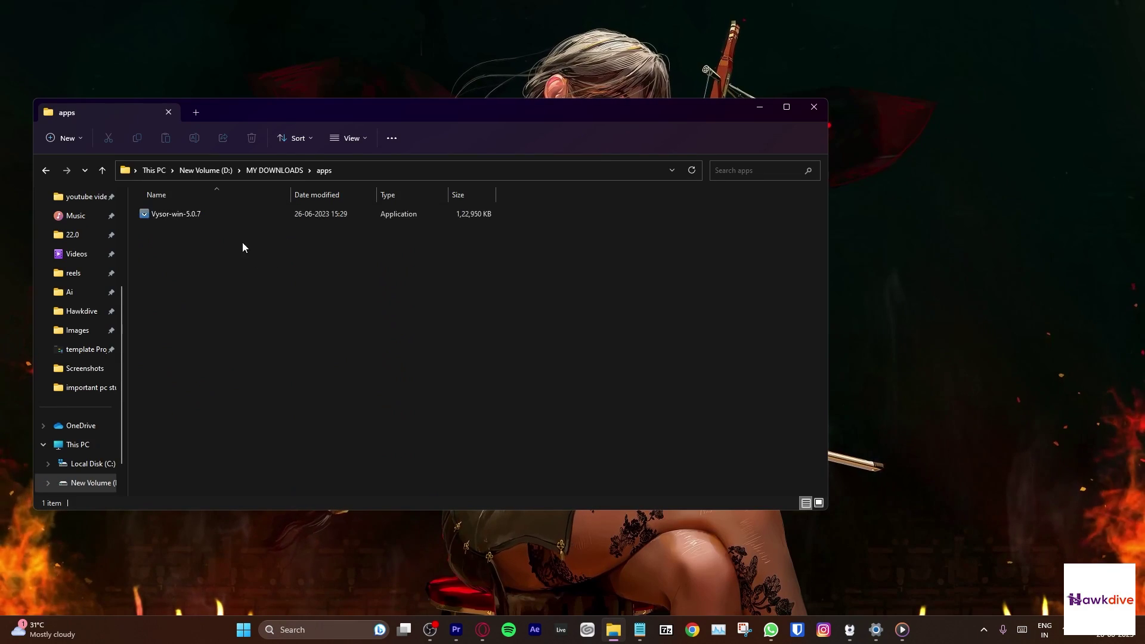
Step: Run the Vysor-win-5.0.7 installer and minimise the apps folder window
double_click(276, 217)
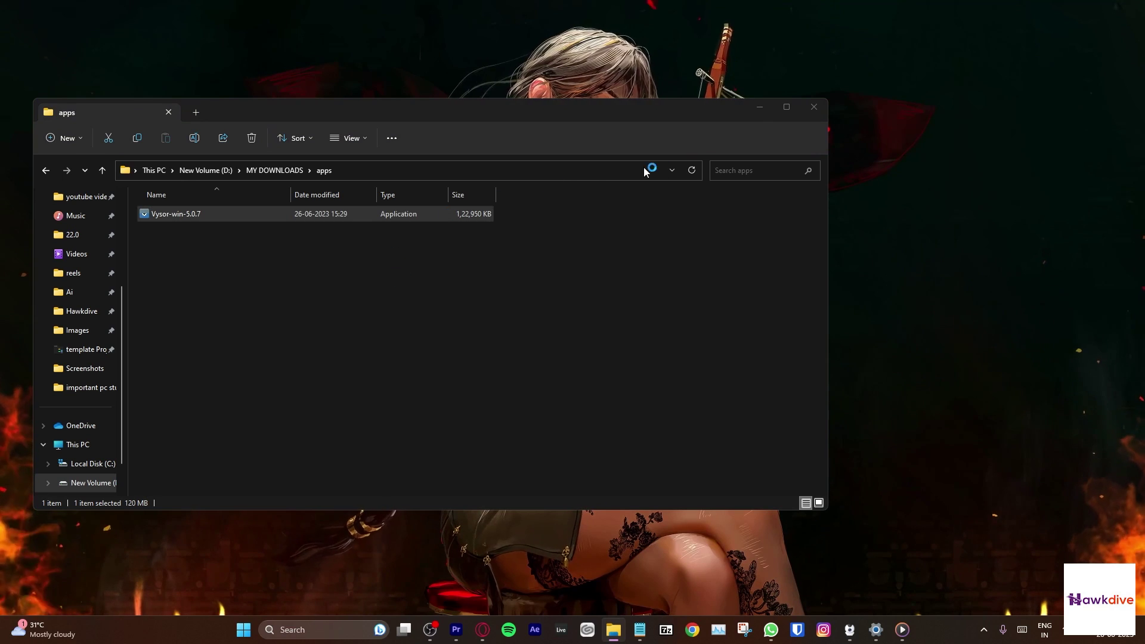
click(761, 108)
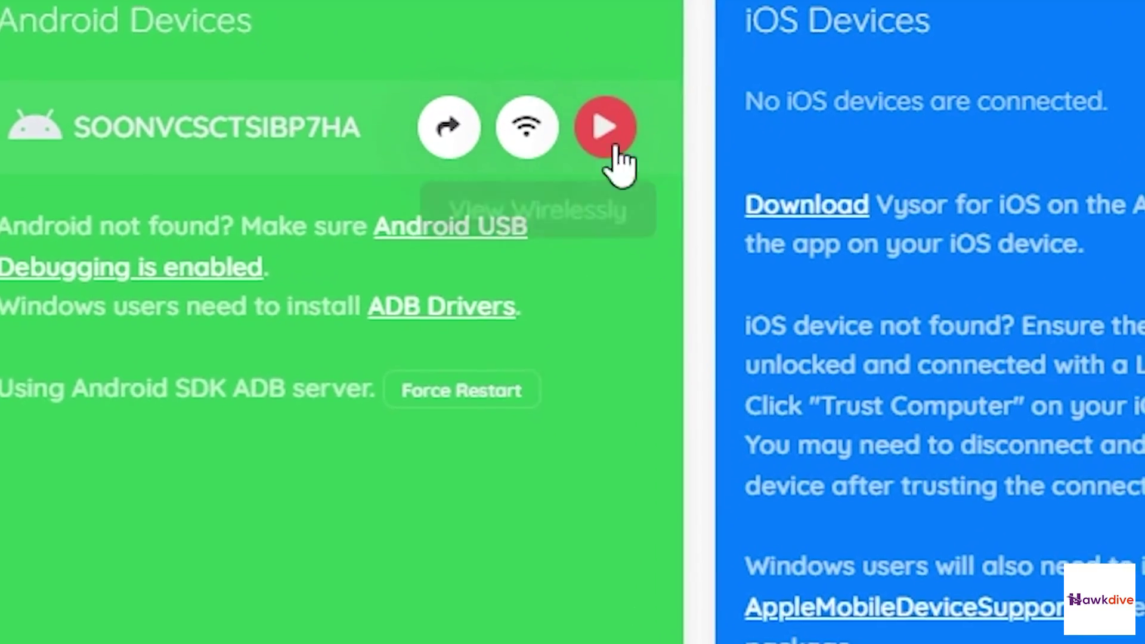
Step: Start Vysor mirroring of the connected Android phone with View Device
click(615, 149)
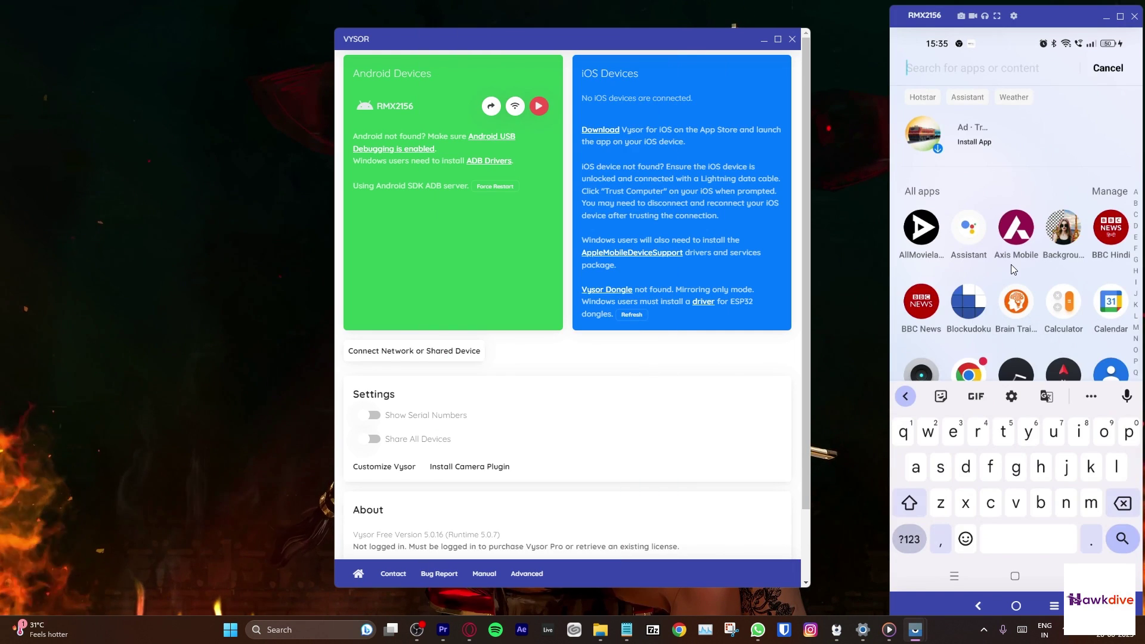
Step: Scroll through the phone's app drawer in the Vysor mirror window
scroll(1011, 263, down, 5)
scroll(1011, 263, down, 5)
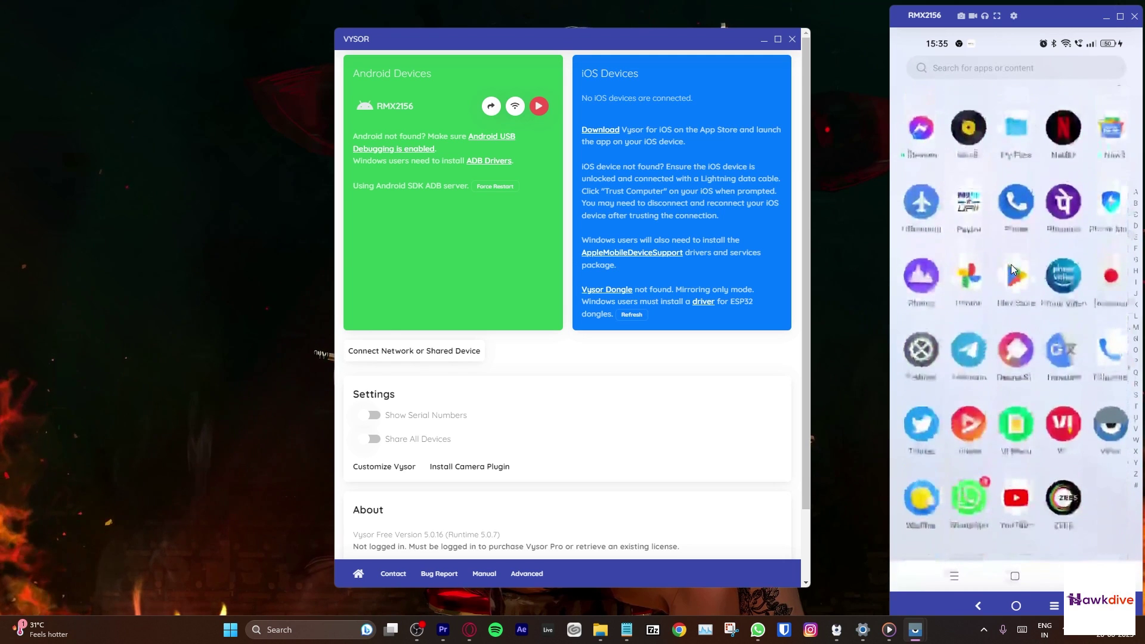